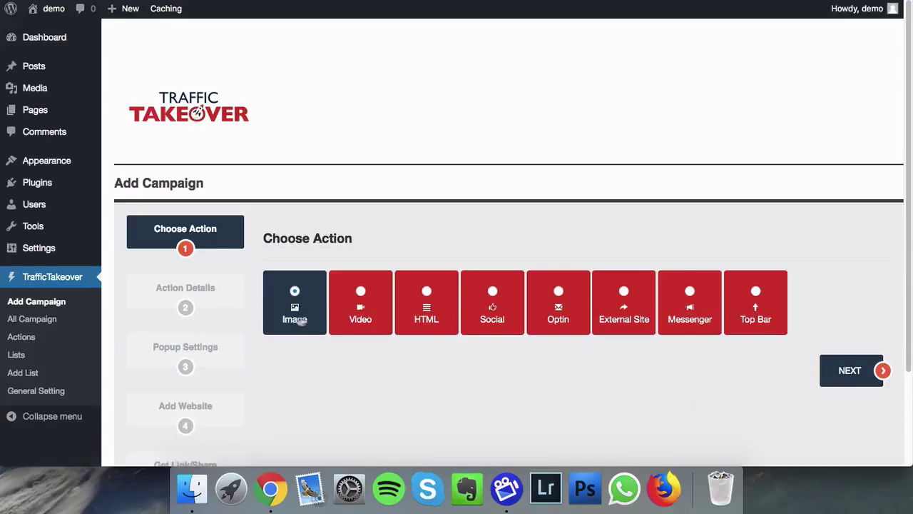
# Create a new popup design named 'Demo video' and expand its Main Content section
pyautogui.click(842, 374)
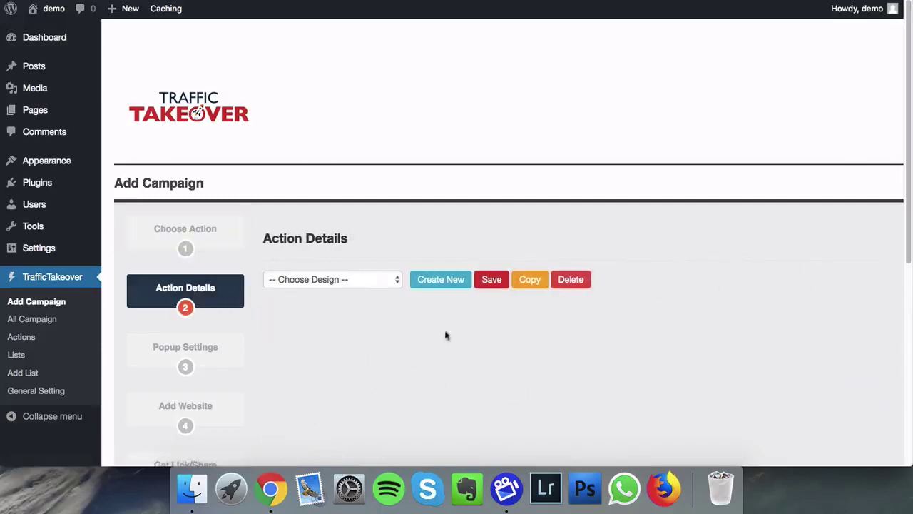
pyautogui.click(456, 282)
pyautogui.scroll(-1, 343, 364)
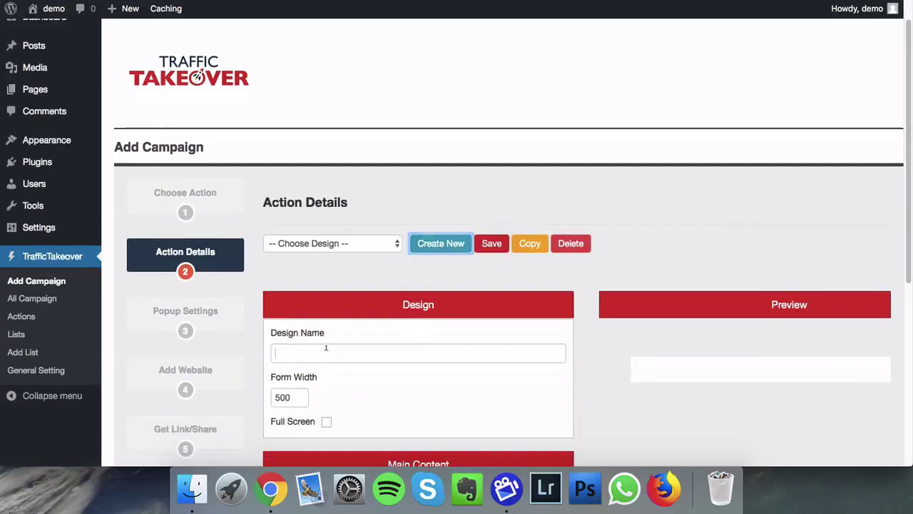
pyautogui.click(326, 349)
pyautogui.write('Demo ')
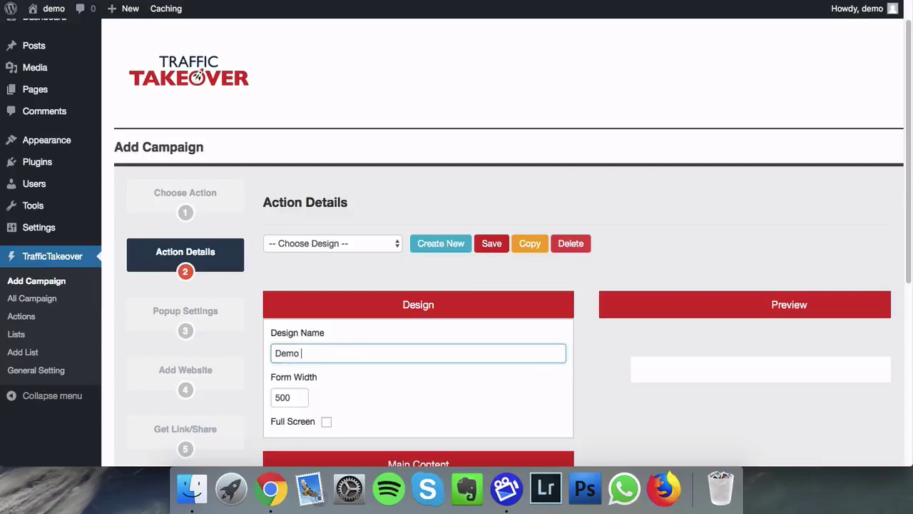
pyautogui.write('video')
pyautogui.scroll(-3, 353, 333)
pyautogui.click(468, 257)
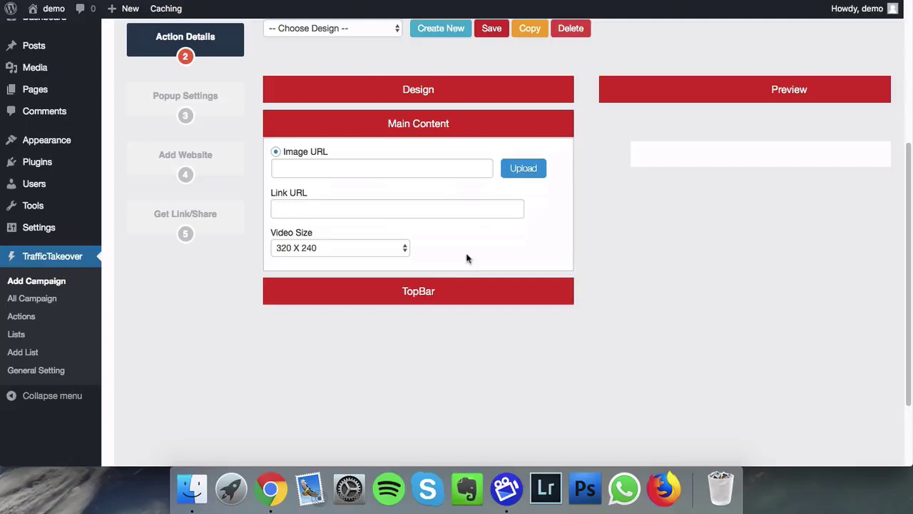
# Insert the 15-percent-voucher image from the Media Library as the design's main content, linked by File URL
pyautogui.click(524, 169)
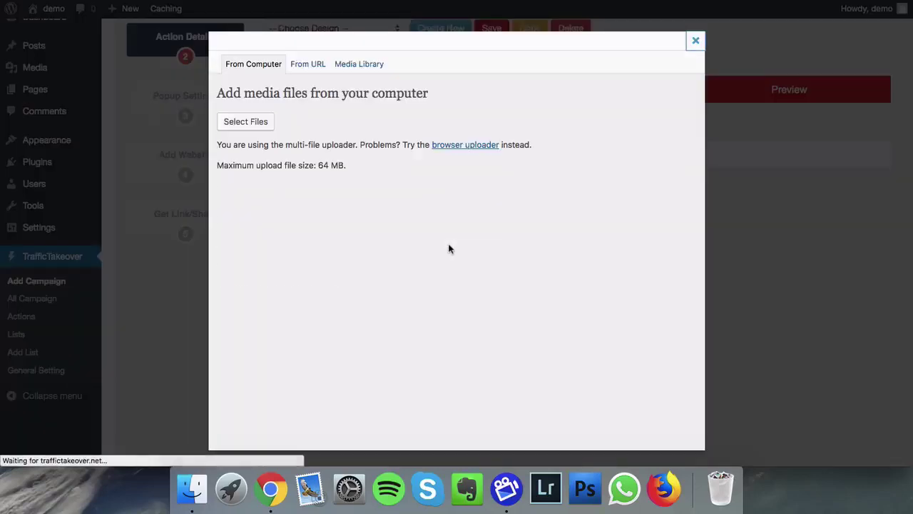
pyautogui.click(371, 66)
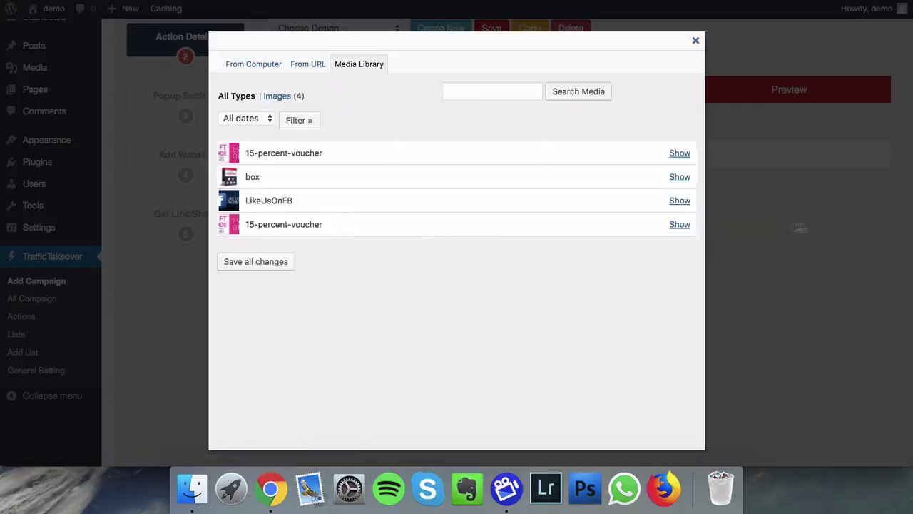
pyautogui.click(679, 226)
pyautogui.scroll(-5, 457, 343)
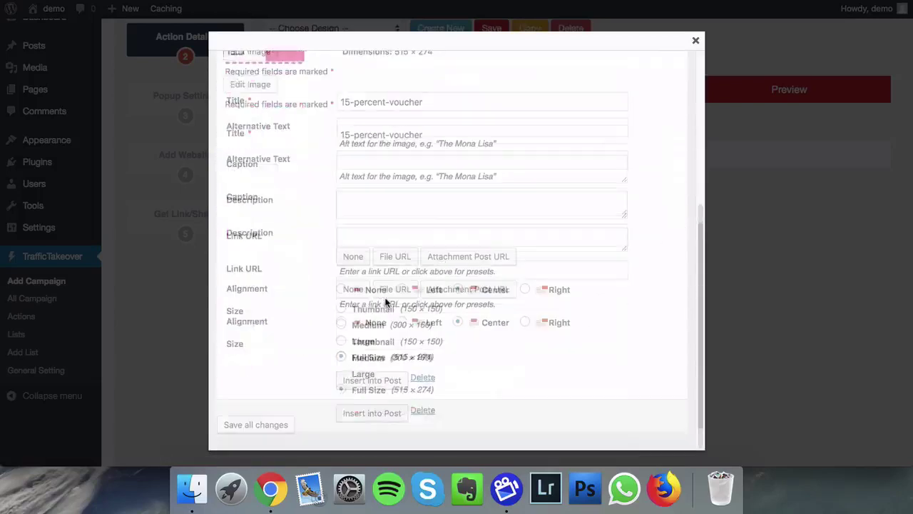
pyautogui.click(395, 257)
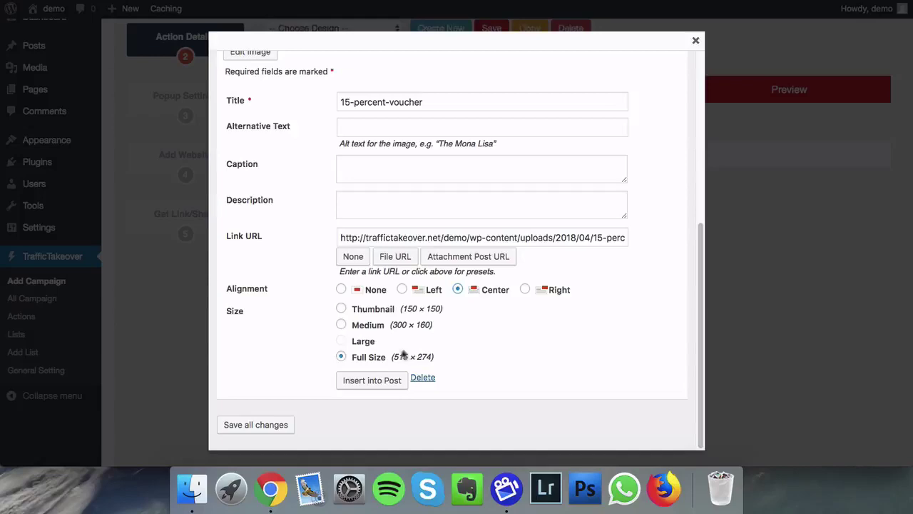
pyautogui.click(371, 380)
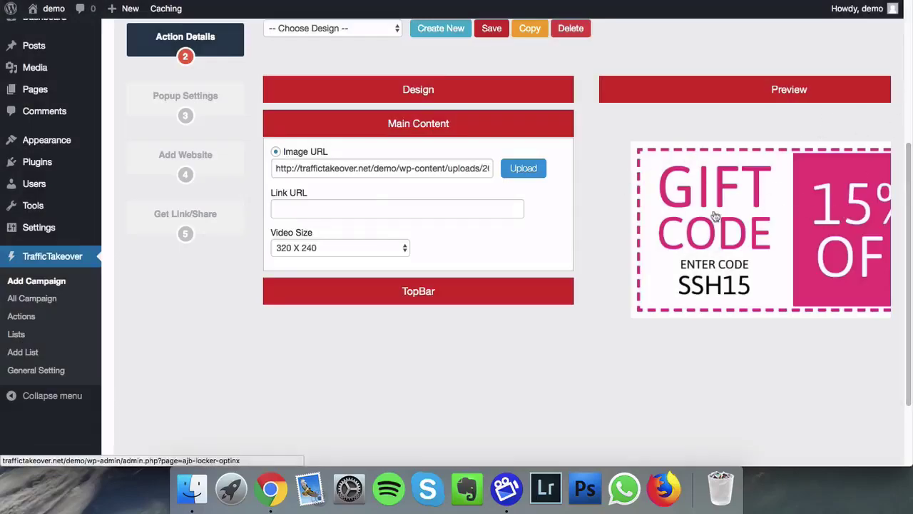
# Save the 'Demo video' design
pyautogui.scroll(2, 464, 160)
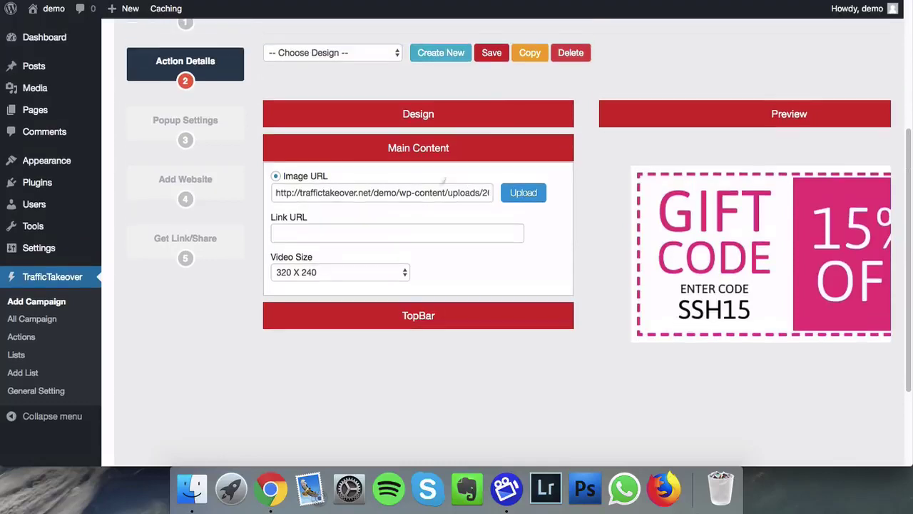
pyautogui.click(492, 54)
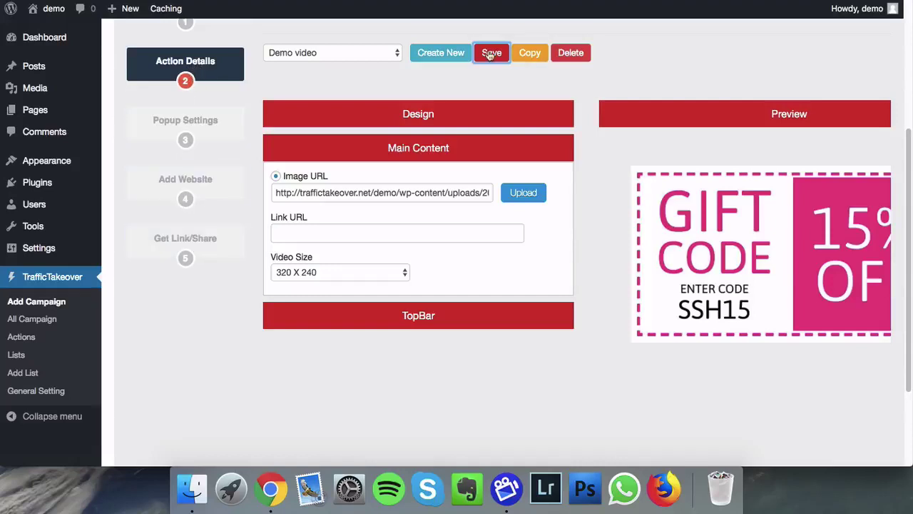
pyautogui.scroll(-2, 849, 356)
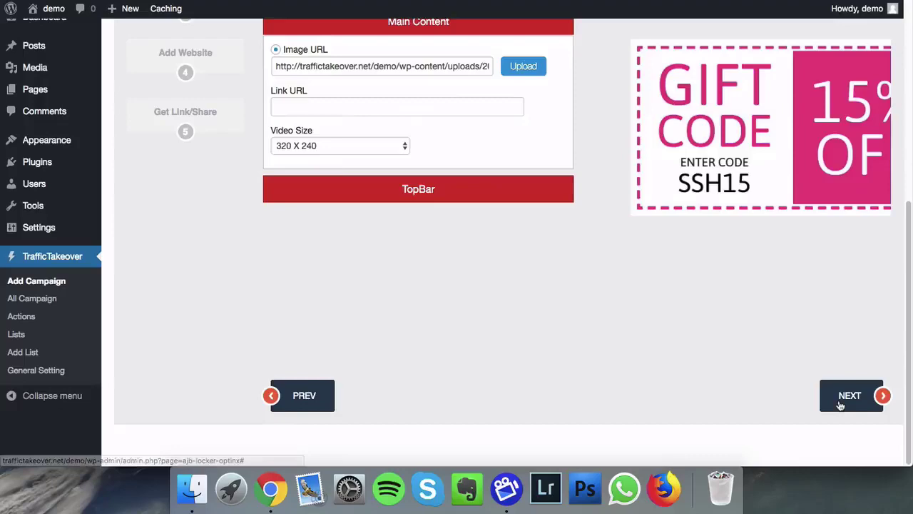
# Enable the Delay Popup with a 2-second delay and continue to the Add Website step
pyautogui.click(844, 403)
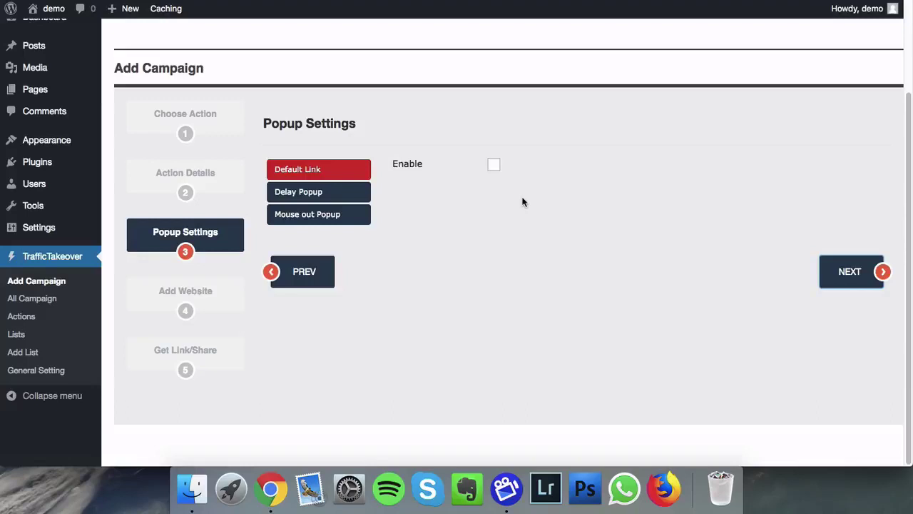
pyautogui.click(310, 194)
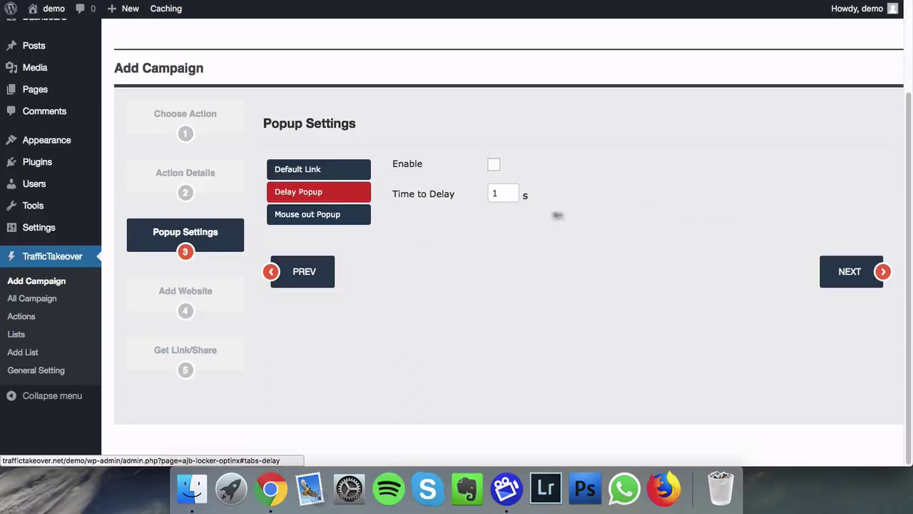
pyautogui.doubleClick(491, 193)
pyautogui.write('2')
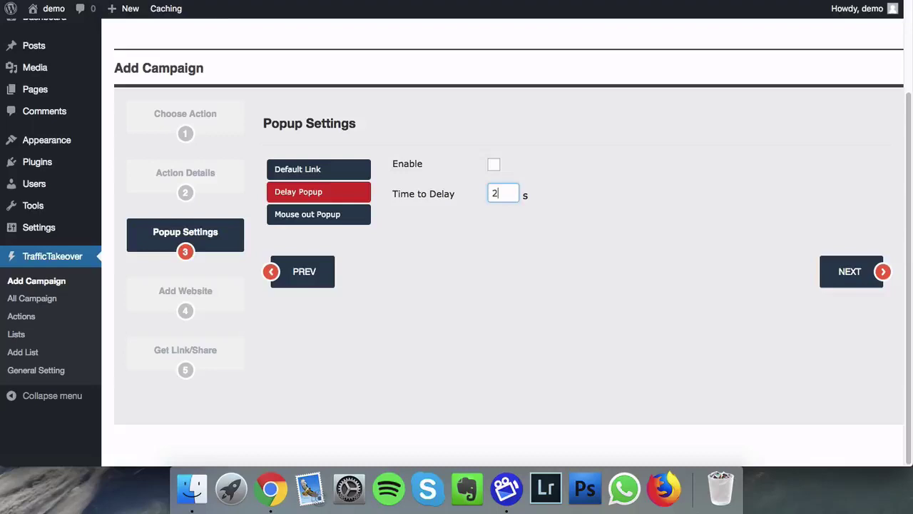
pyautogui.click(494, 165)
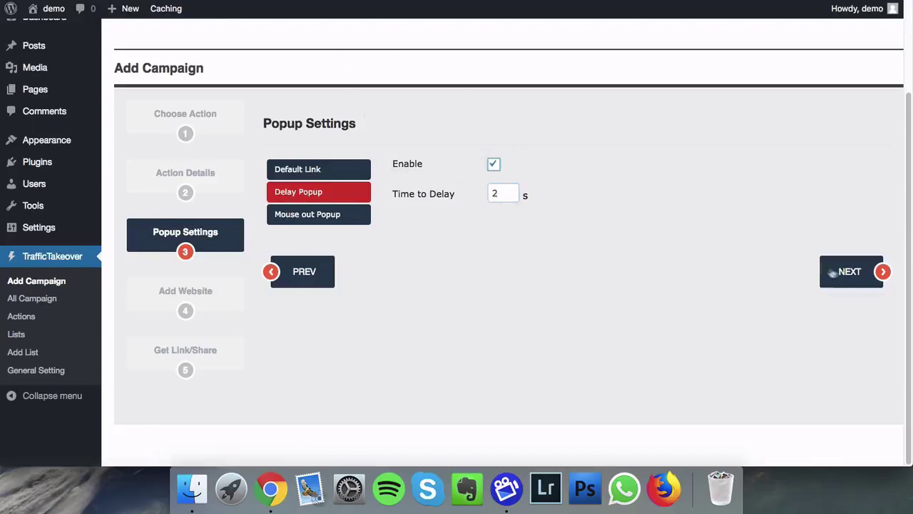
pyautogui.click(850, 274)
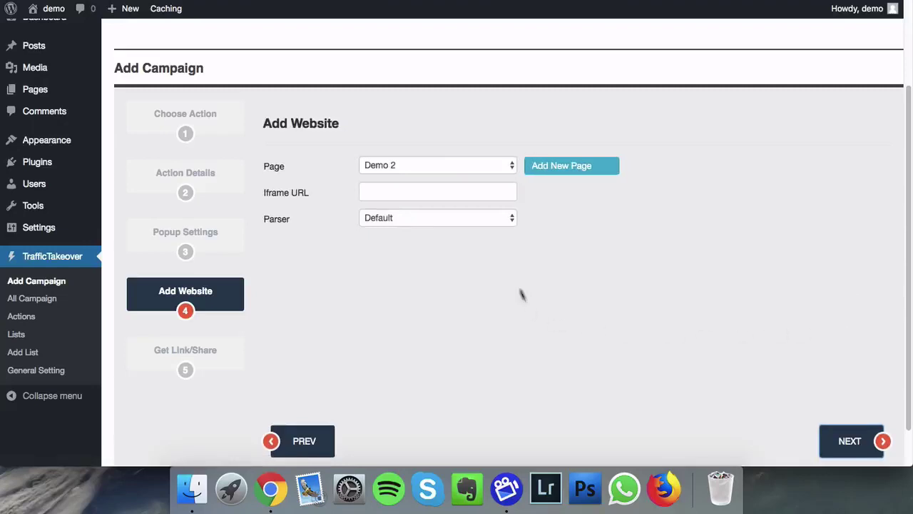
# Add and save a new page titled 'Jv demo example'
pyautogui.click(571, 172)
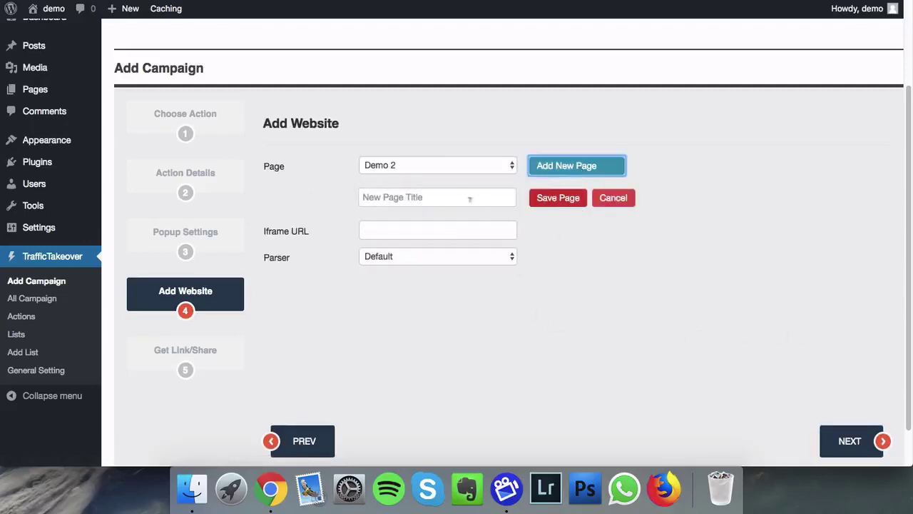
pyautogui.click(453, 195)
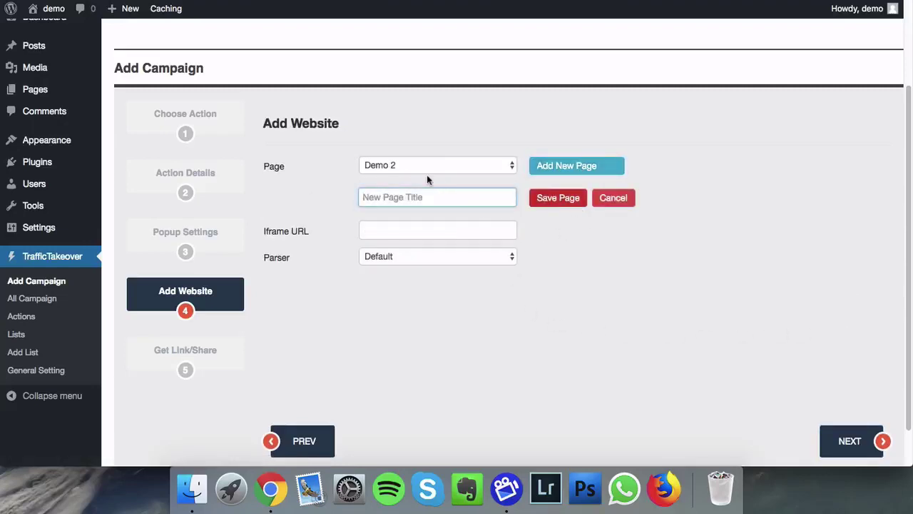
pyautogui.write('Jv demo ')
pyautogui.write('example')
pyautogui.click(553, 202)
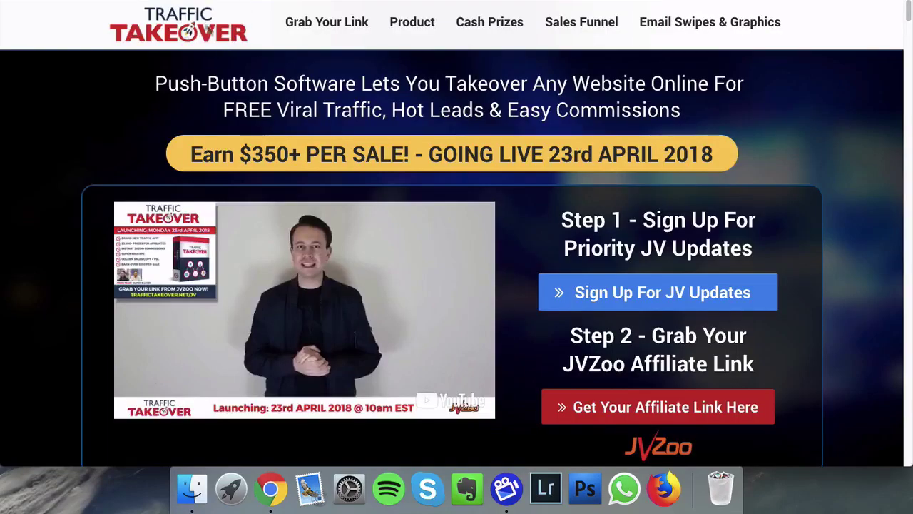
# Set the Iframe URL to the JV page address with the Iframe parser, then continue to sharing
pyautogui.rightClick(194, 1)
pyautogui.click(173, 11)
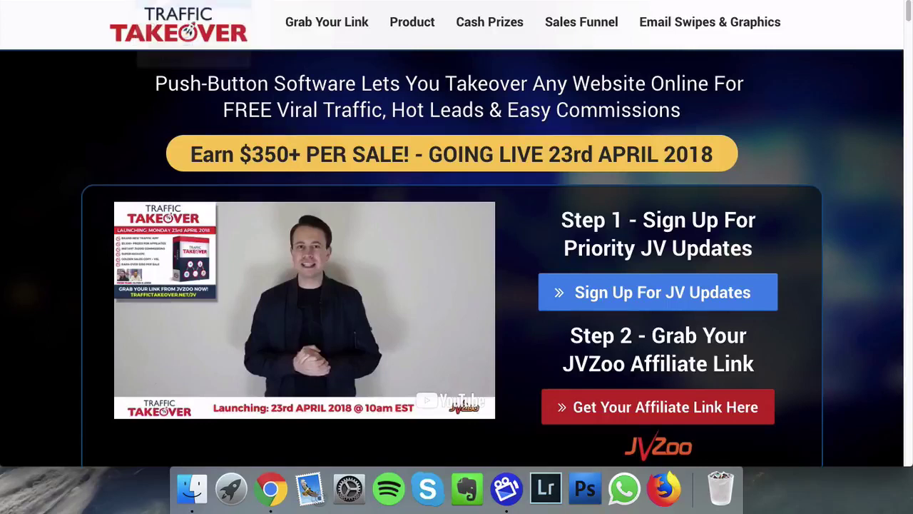
pyautogui.click(407, 189)
pyautogui.write('http://traffictakeover.net/jv/')
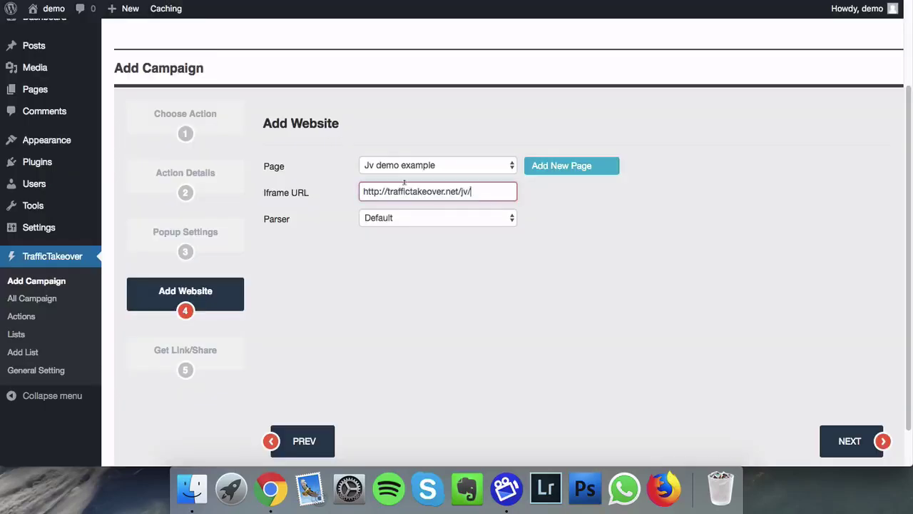
pyautogui.click(490, 220)
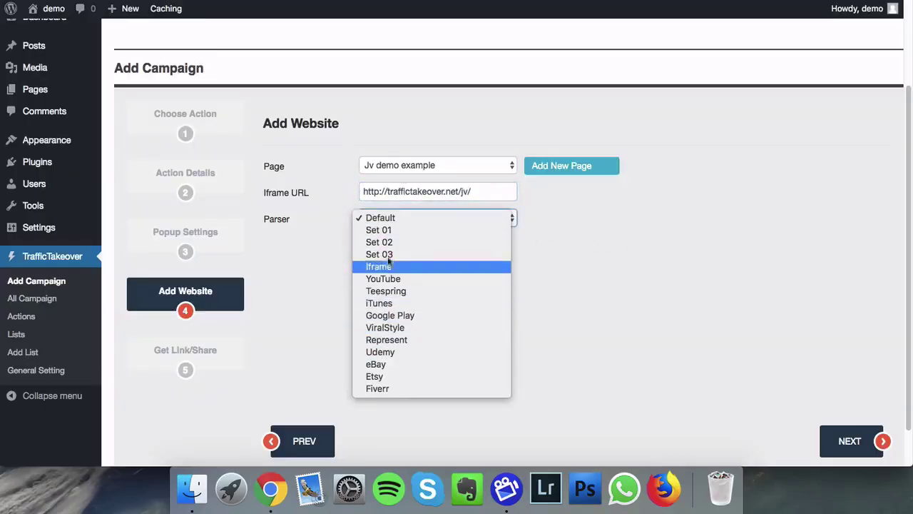
pyautogui.click(390, 267)
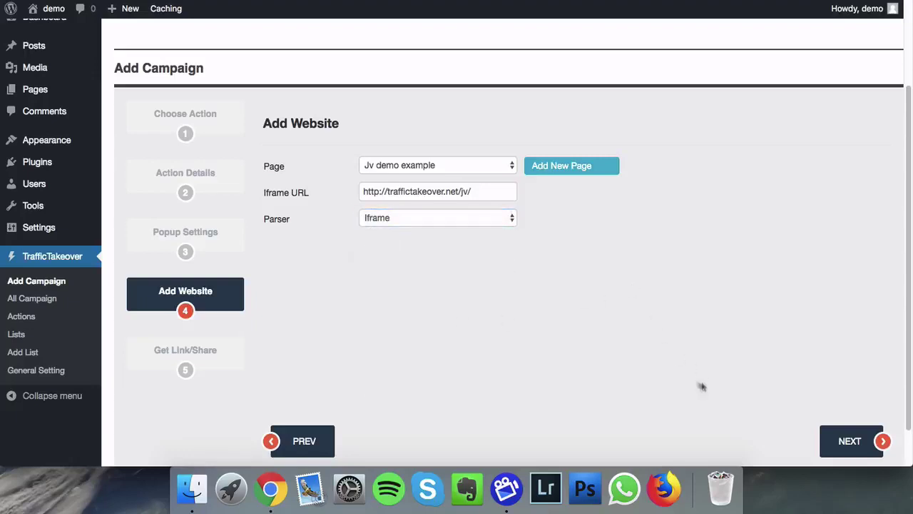
pyautogui.click(831, 444)
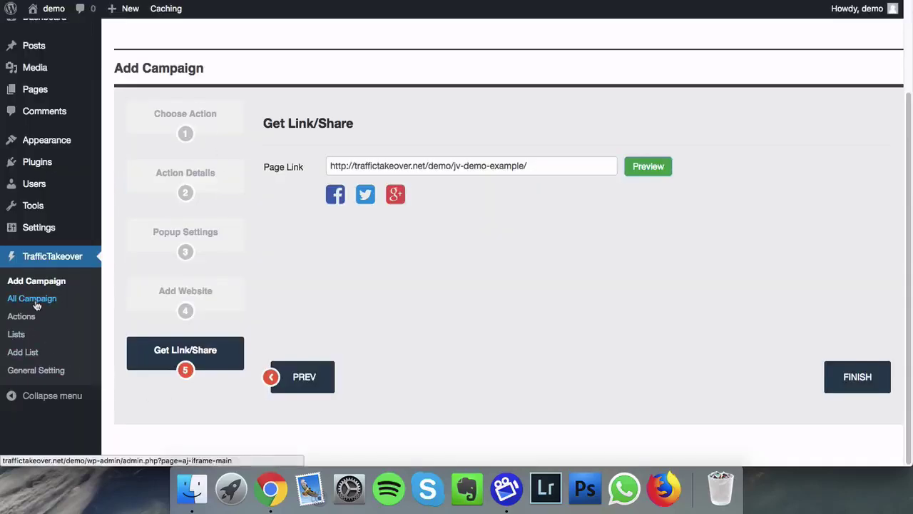
# Preview the Jv Video Page campaign from the All Campaign list
pyautogui.click(26, 302)
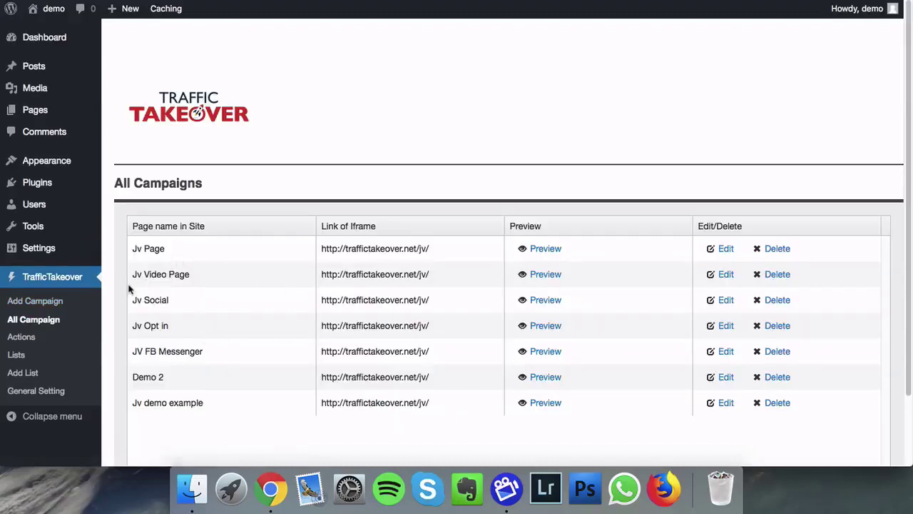
pyautogui.click(540, 280)
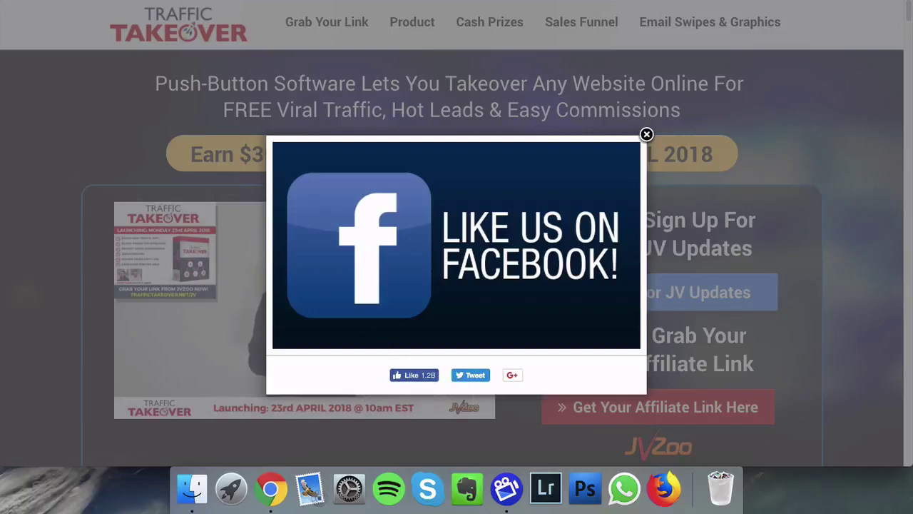
# Close the current preview tab to return to the campaign list
pyautogui.hotkey('ctrl', 'w')
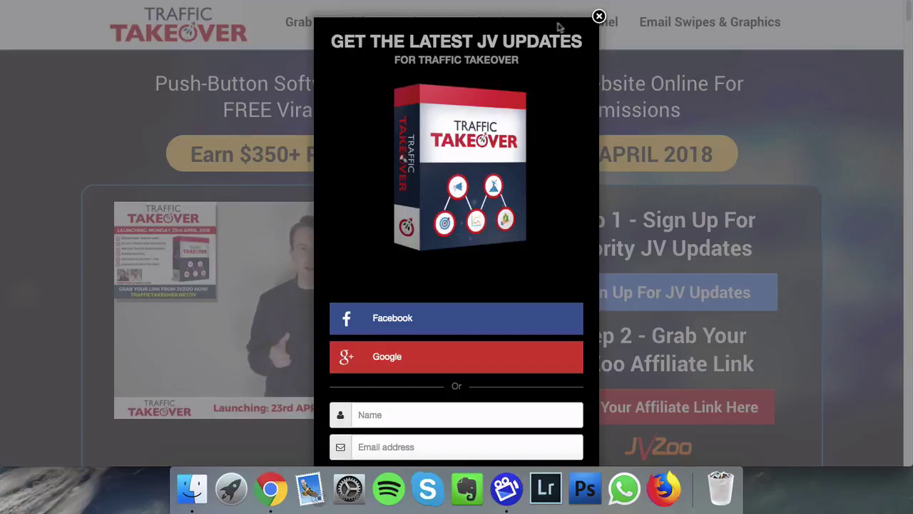
# Dismiss the 'Get the latest JV updates' sign-up popup and scroll the JV page
pyautogui.click(598, 18)
pyautogui.scroll(-2, 458, 211)
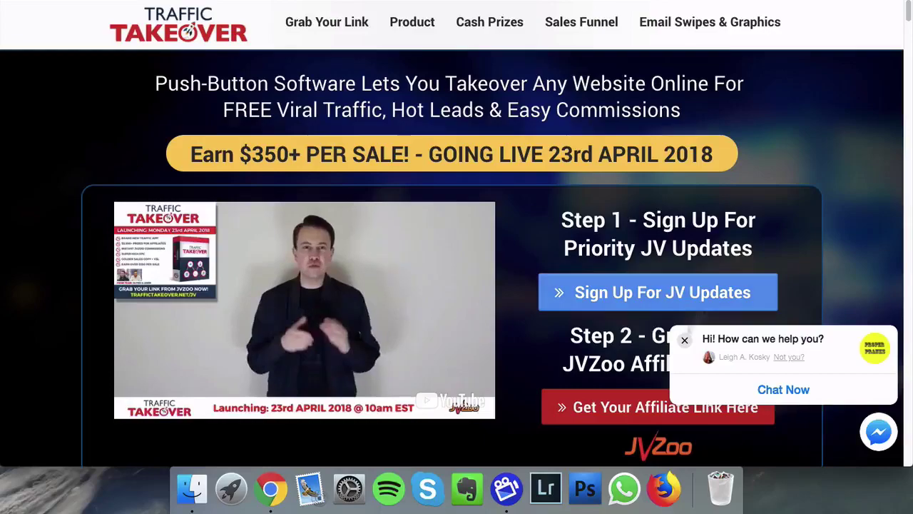
# Scroll down the JV page to check the Messenger chat prompt stays visible
pyautogui.scroll(-1, 687, 307)
pyautogui.scroll(-5, 687, 308)
pyautogui.scroll(5, 353, 163)
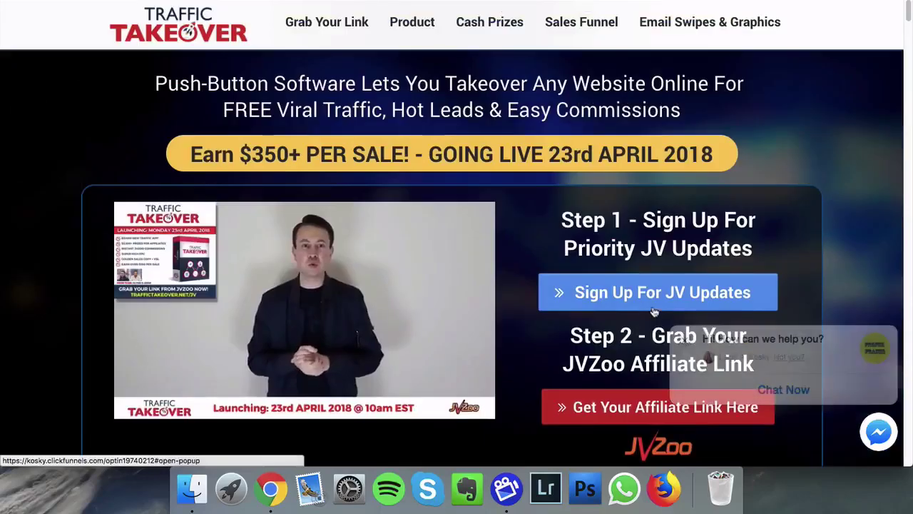
pyautogui.scroll(-2, 353, 164)
pyautogui.scroll(-5, 353, 172)
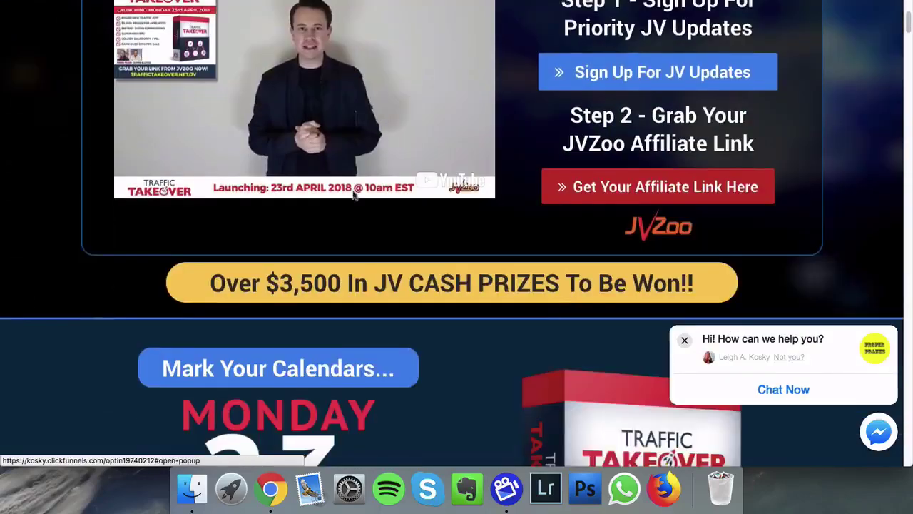
pyautogui.scroll(-2, 353, 172)
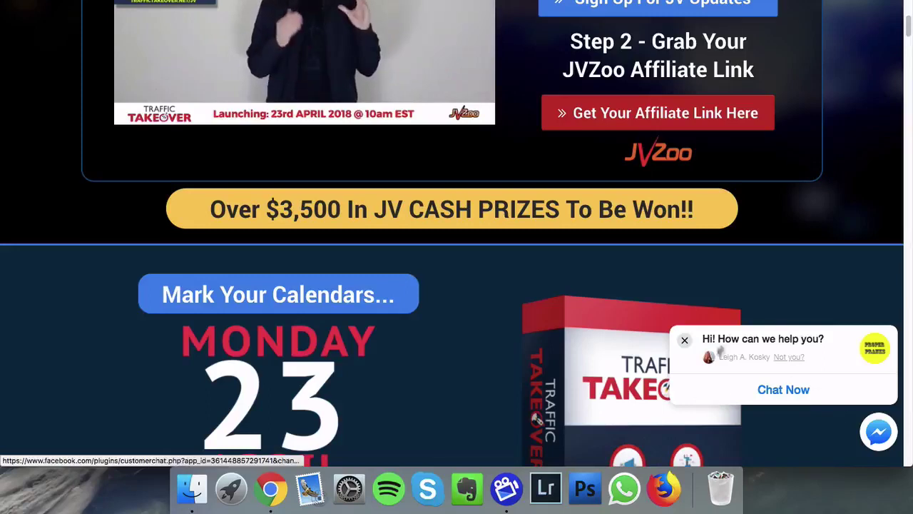